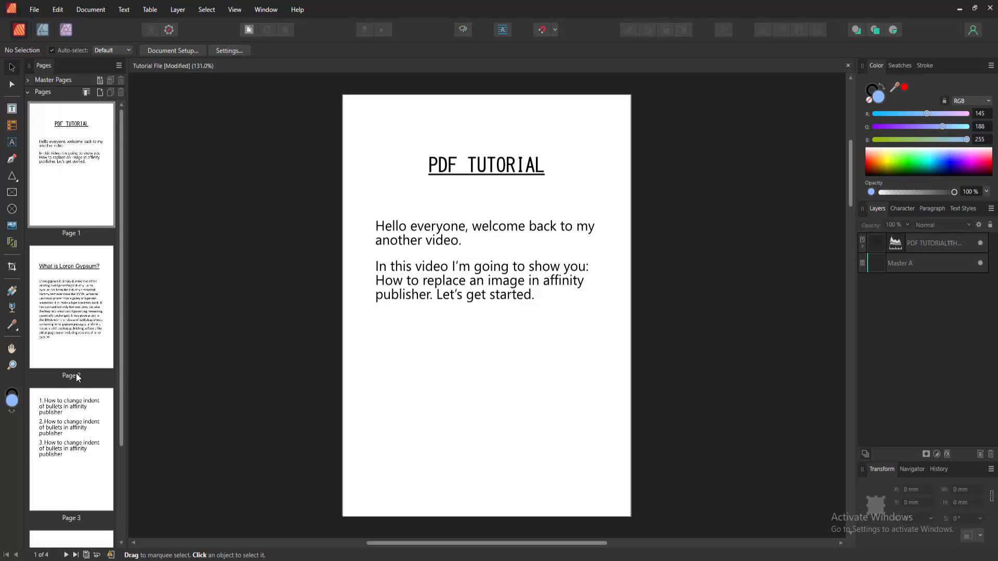
scroll(76, 373, down, 3)
Show page 4, select its fern photo and nudge it slightly higher on the page
double_click(75, 428)
click(425, 357)
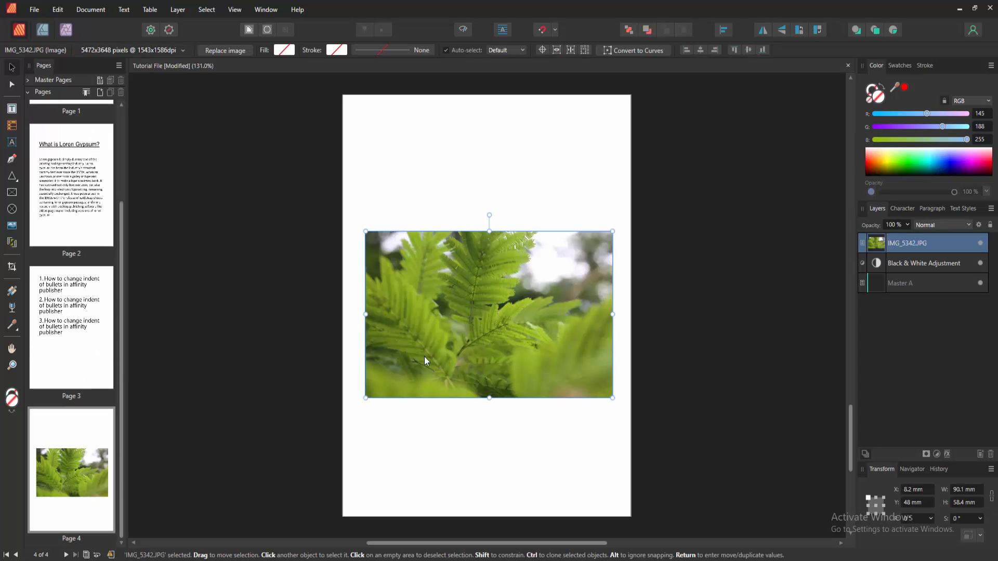
drag(424, 337, 430, 298)
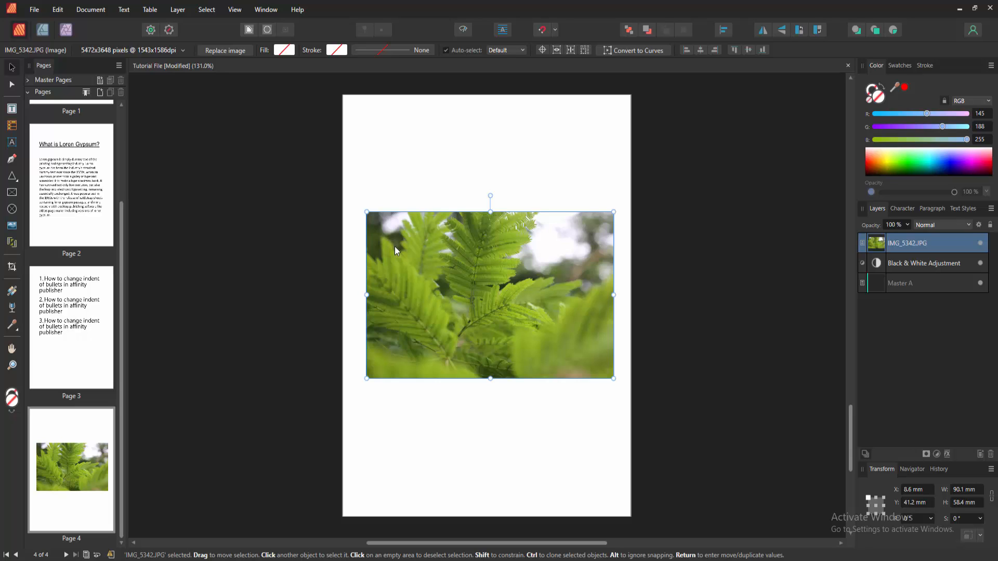
Use Replace Image to load IMG_5337 from the picture folder on the work (E:) drive
click(224, 52)
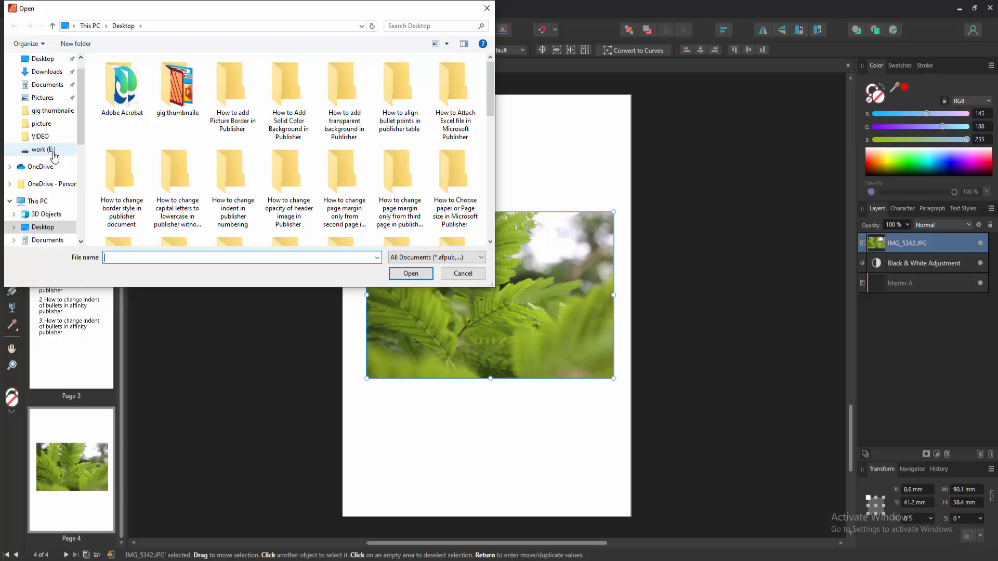
scroll(53, 156, up, 1)
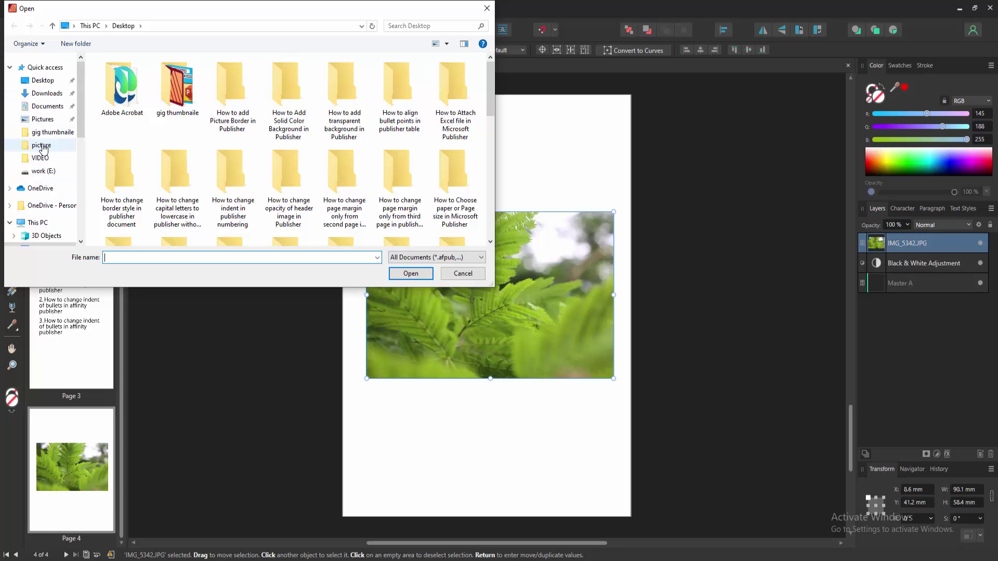
click(43, 171)
double_click(113, 97)
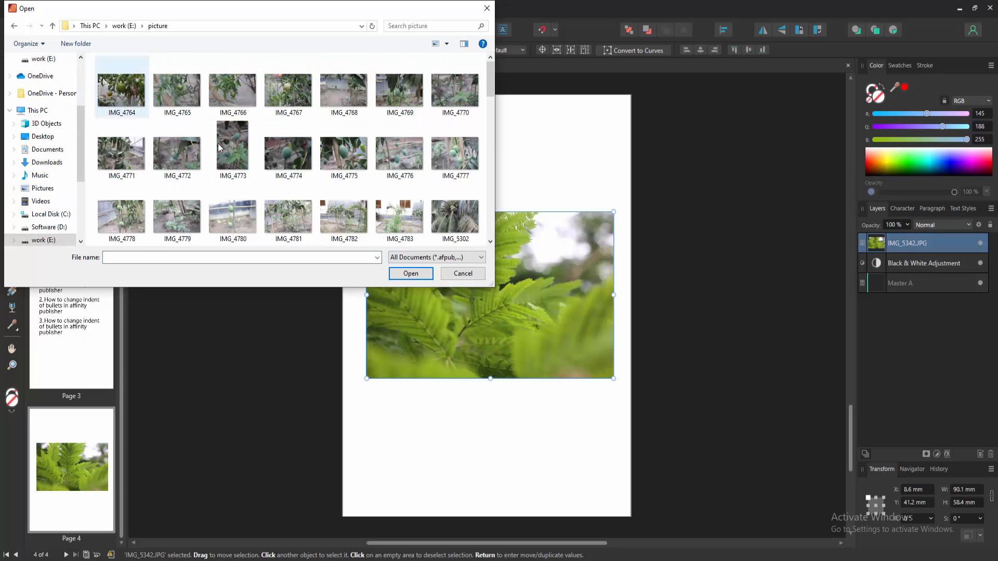
scroll(274, 156, down, 5)
scroll(343, 156, down, 5)
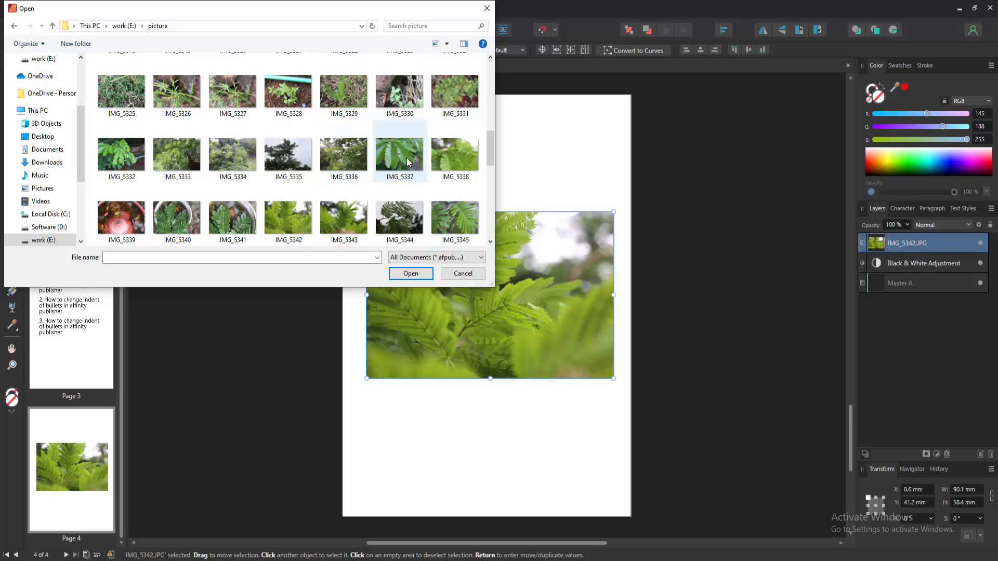
click(400, 156)
click(410, 274)
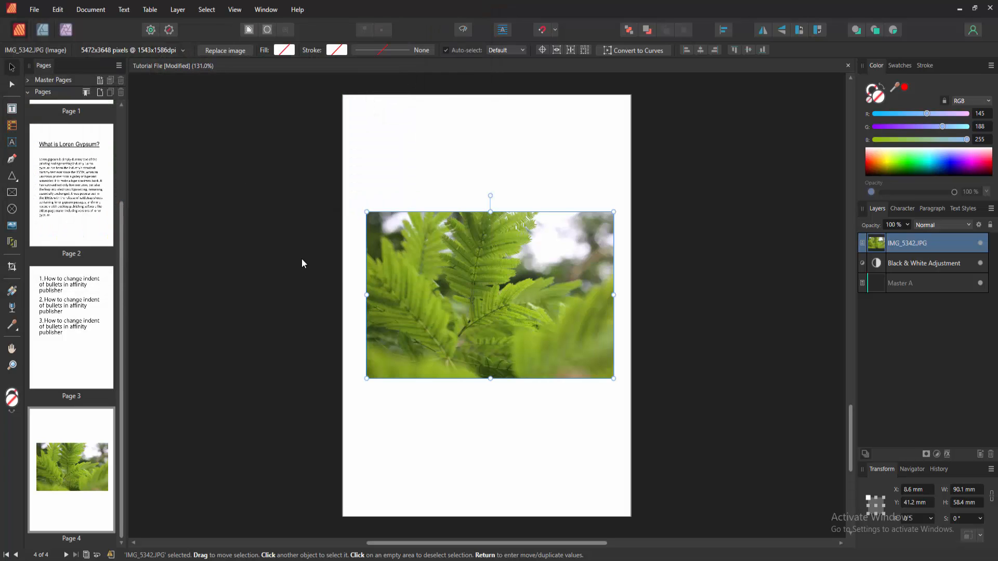